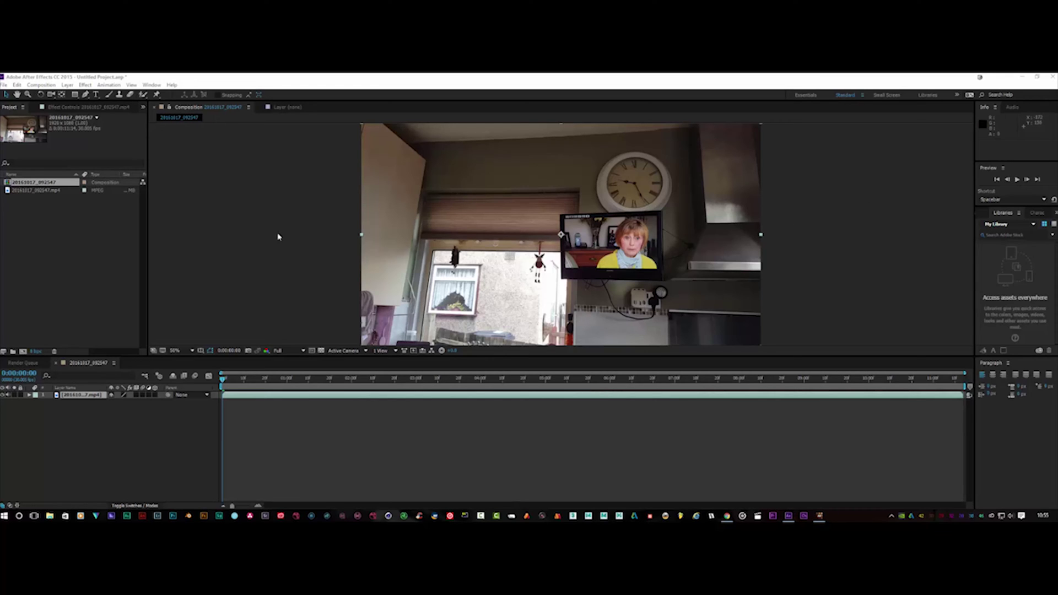
# - Preview the kitchen footage in the timeline, then stop and return to frame 0
pyautogui.click(220, 385)
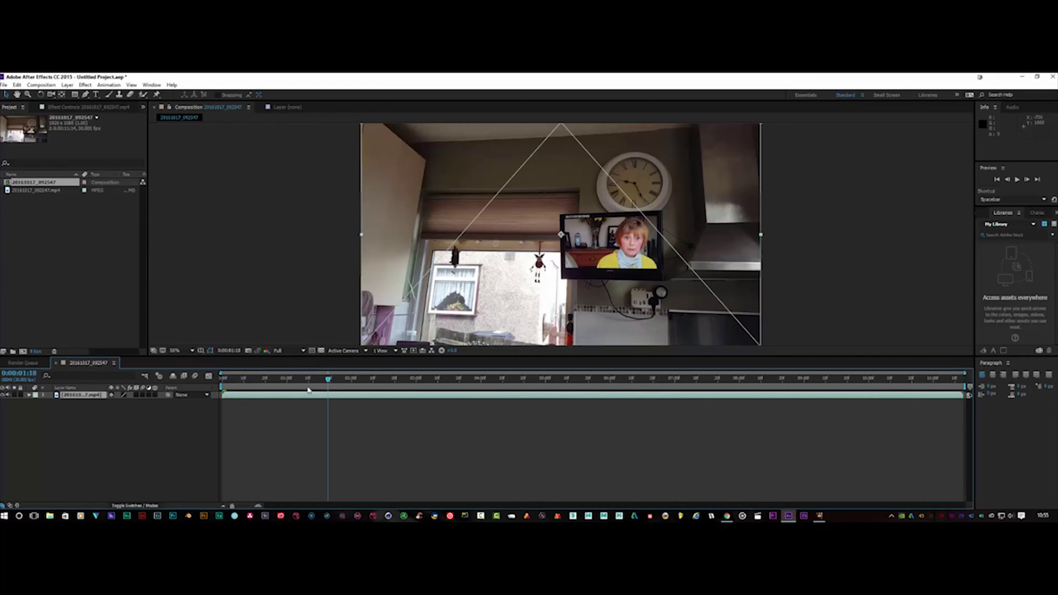
pyautogui.click(1017, 180)
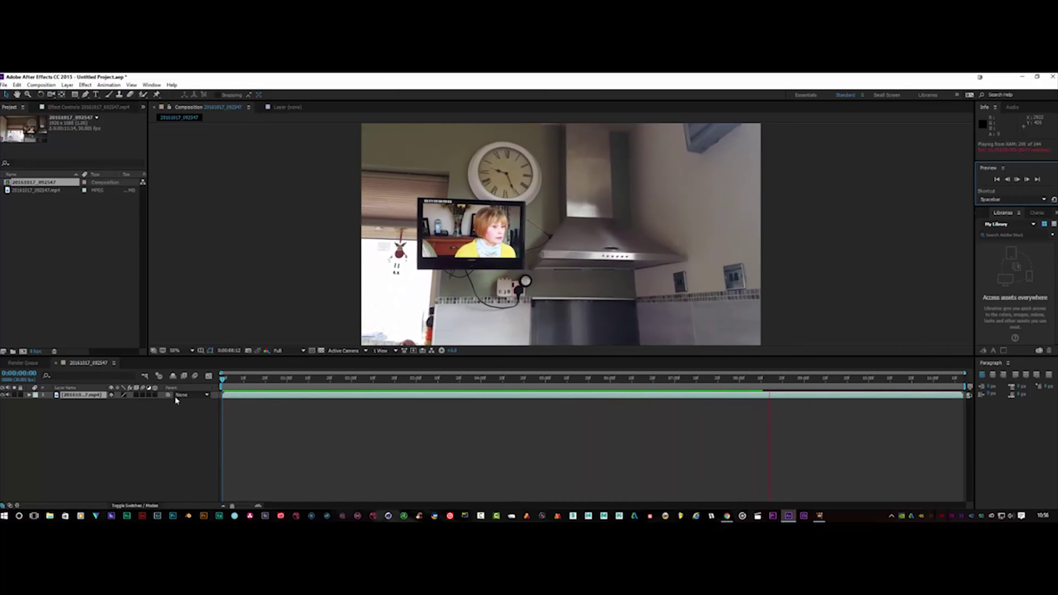
pyautogui.click(220, 386)
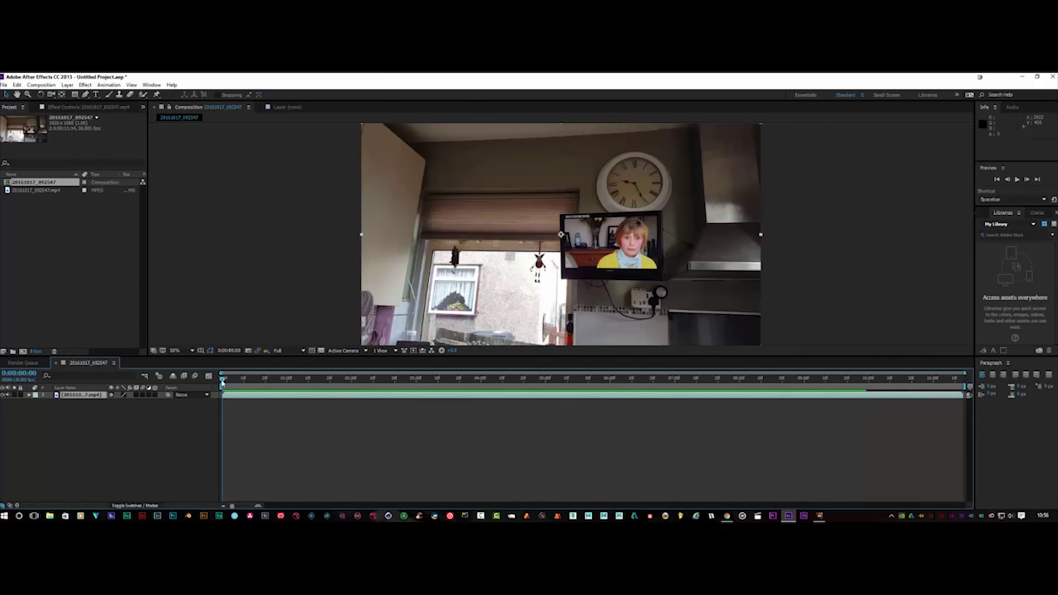
# - Apply Track Camera to the kitchen footage layer with Render Track Points enabled
pyautogui.click(76, 395)
pyautogui.click(108, 85)
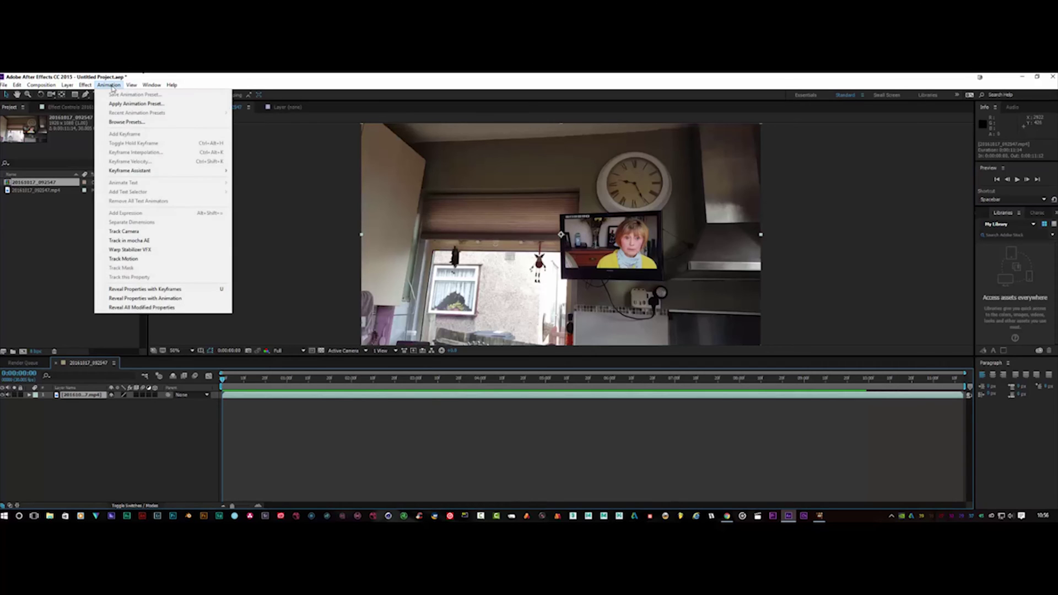
pyautogui.click(124, 231)
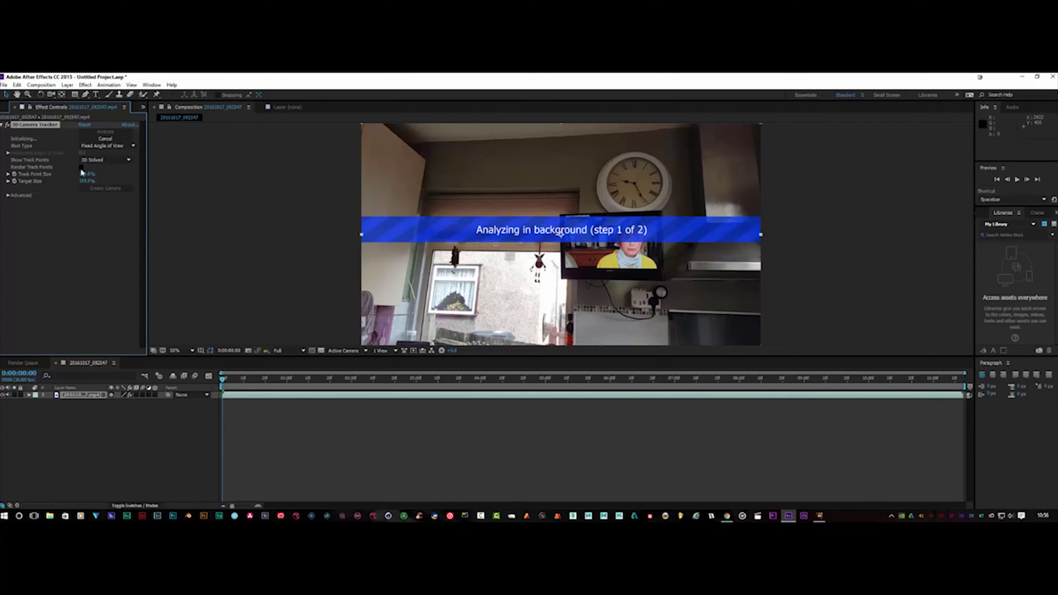
pyautogui.click(82, 167)
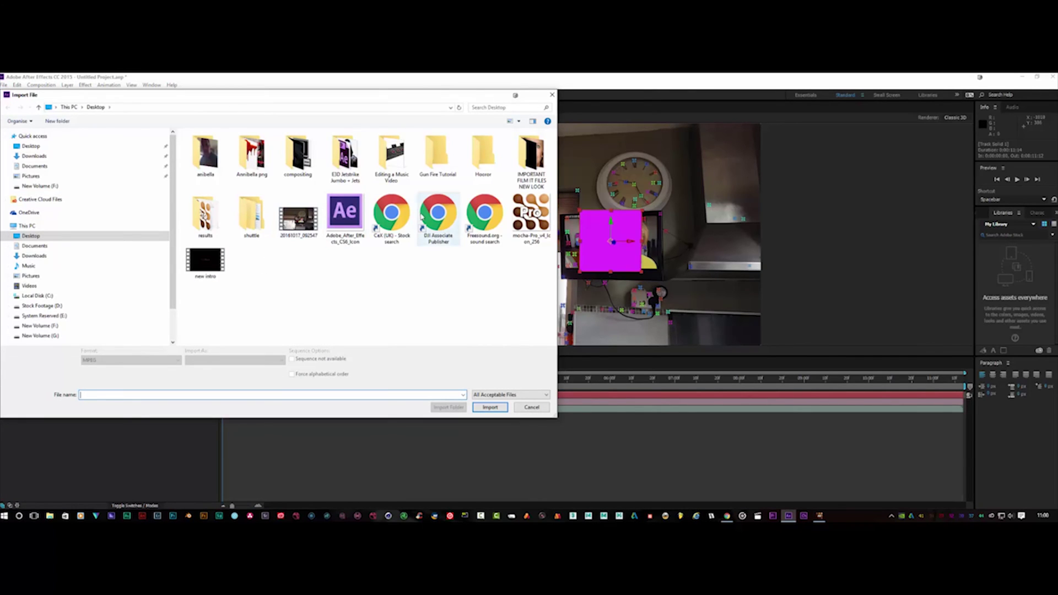
# - In the Import File dialog, open the film files folder holding 00_MAIN.mp4
pyautogui.doubleClick(532, 160)
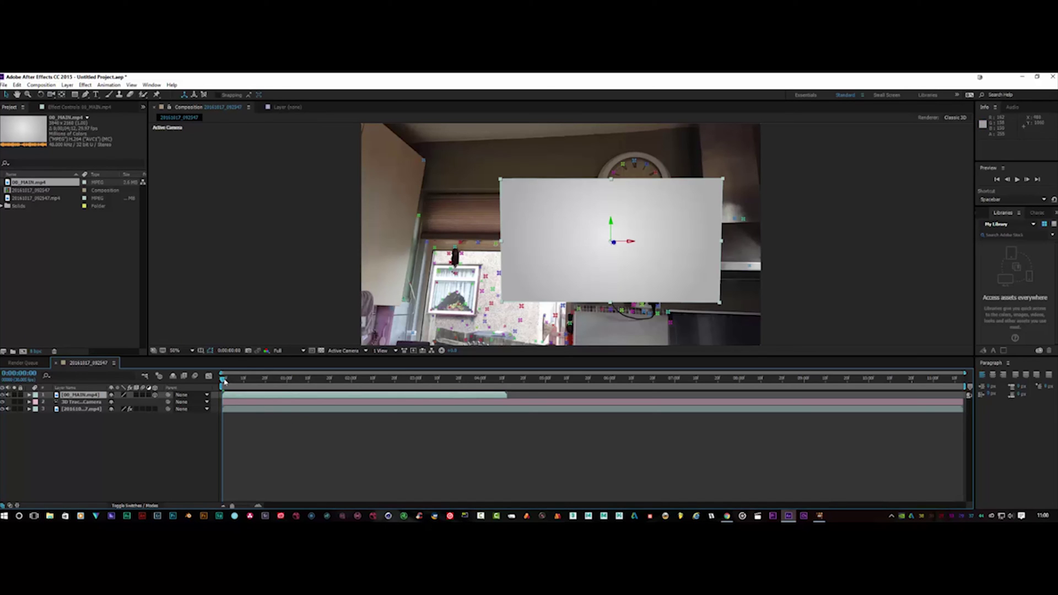
# - Scrub to check the track, then scale the 00_MAIN.mp4 layer down to about 34%
pyautogui.moveTo(224, 380); pyautogui.dragTo(504, 390)
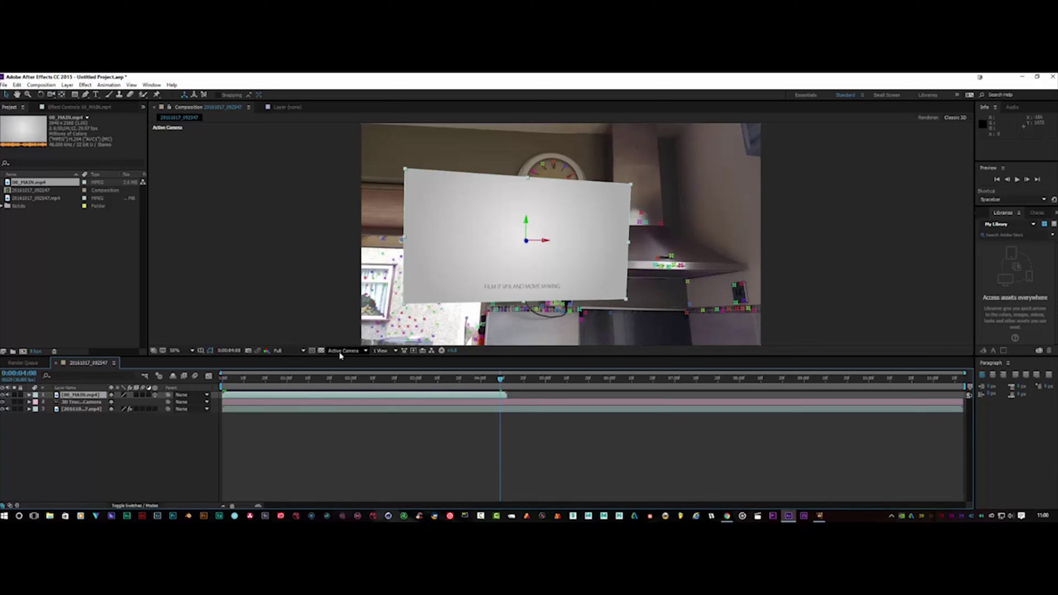
pyautogui.moveTo(500, 380); pyautogui.dragTo(220, 385)
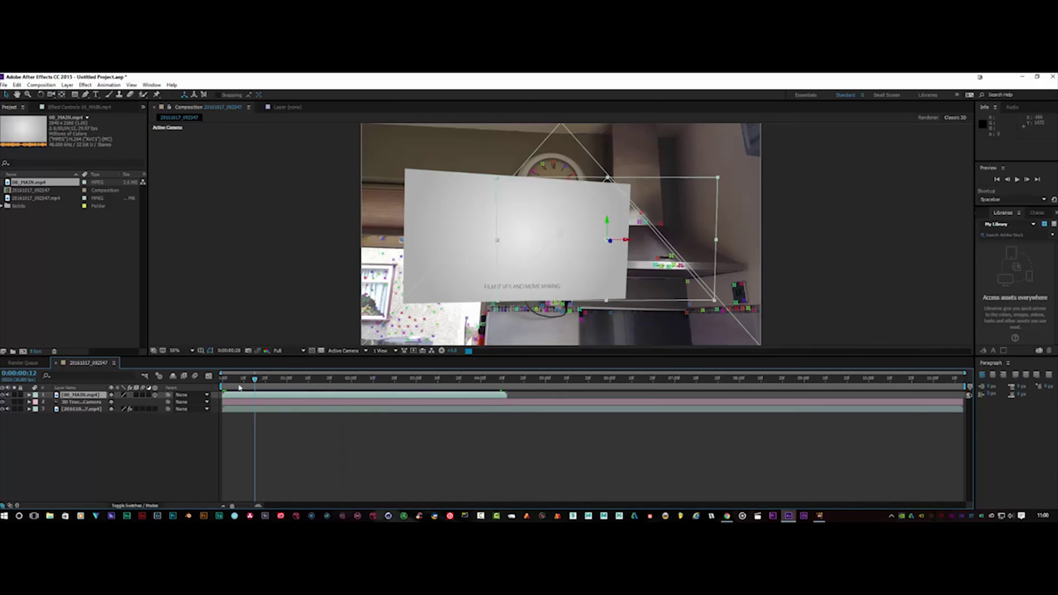
pyautogui.press('s')
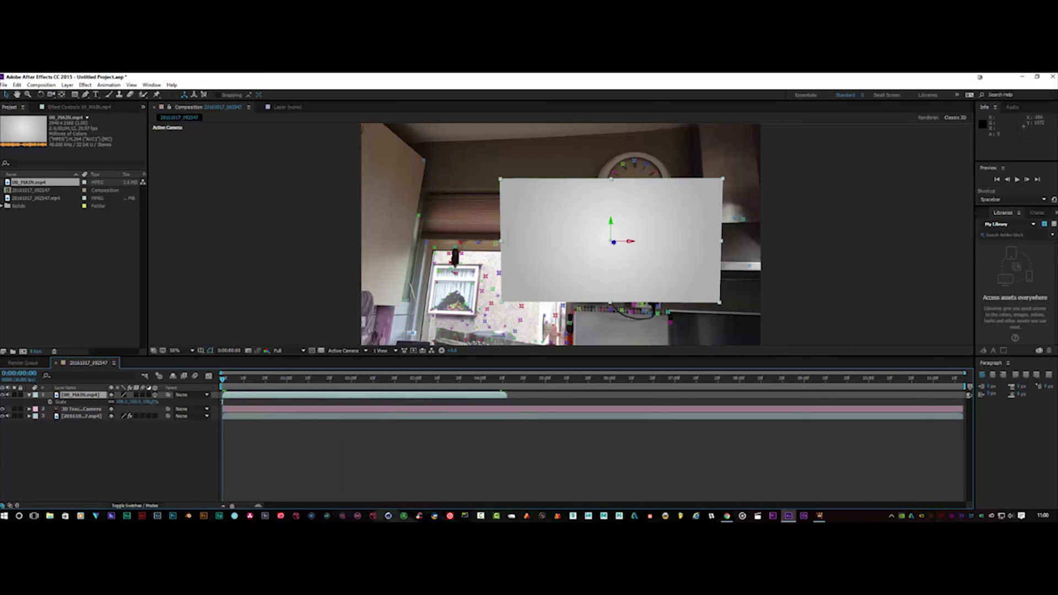
pyautogui.moveTo(132, 401); pyautogui.dragTo(95, 402)
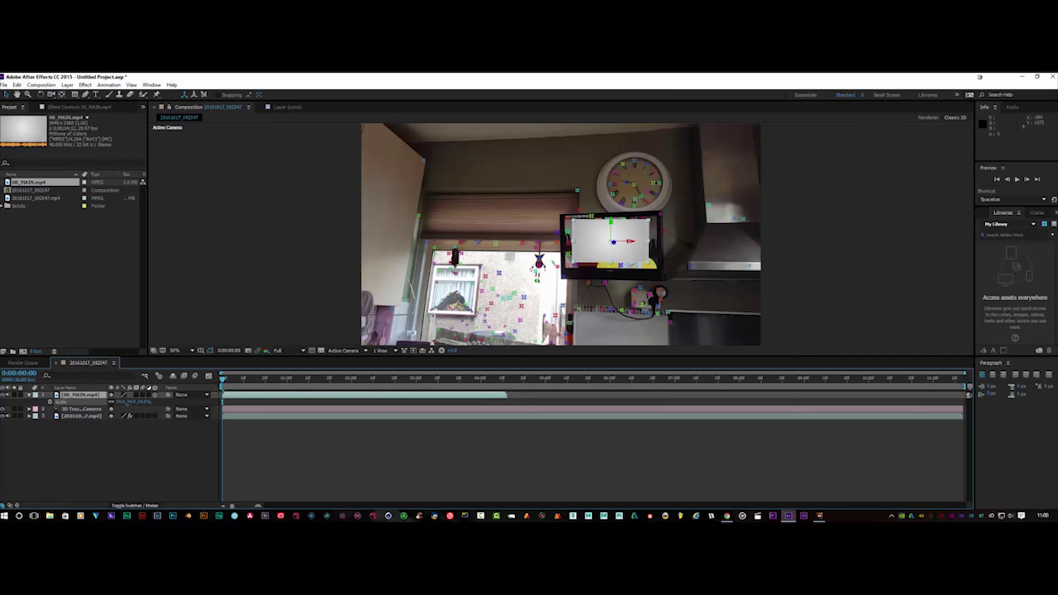
pyautogui.click(41, 96)
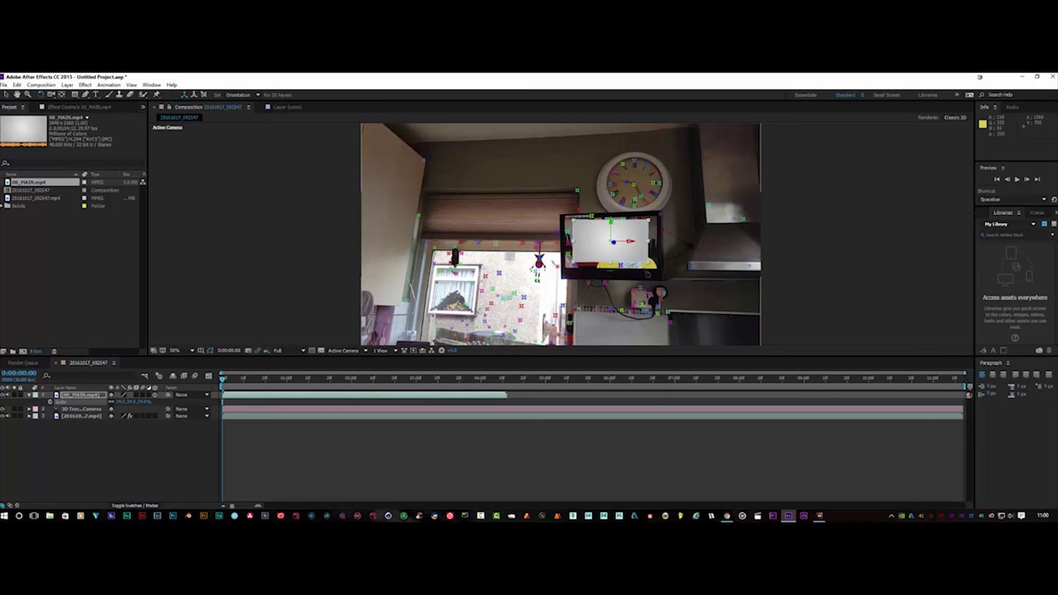
# - Tilt the title plane and stretch it wider and taller to fill the TV screen
pyautogui.moveTo(716, 187); pyautogui.dragTo(717, 189)
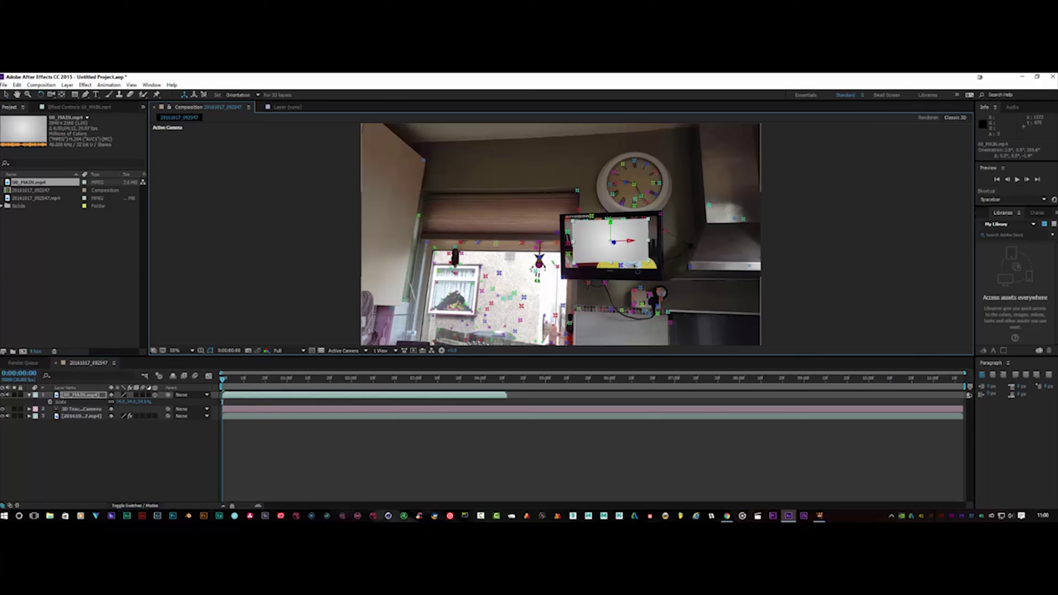
pyautogui.click(6, 94)
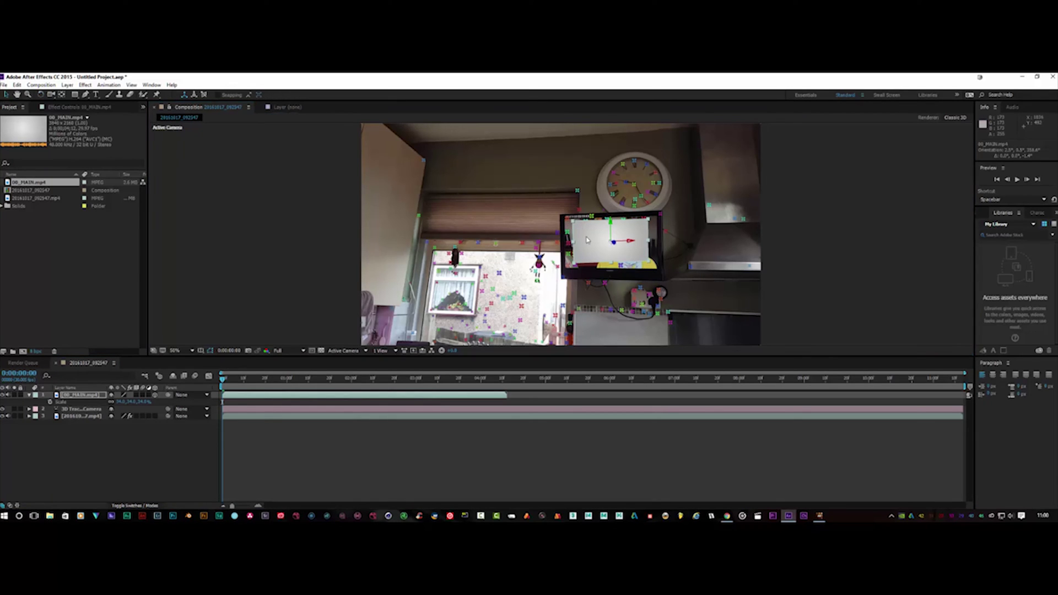
pyautogui.click(609, 223)
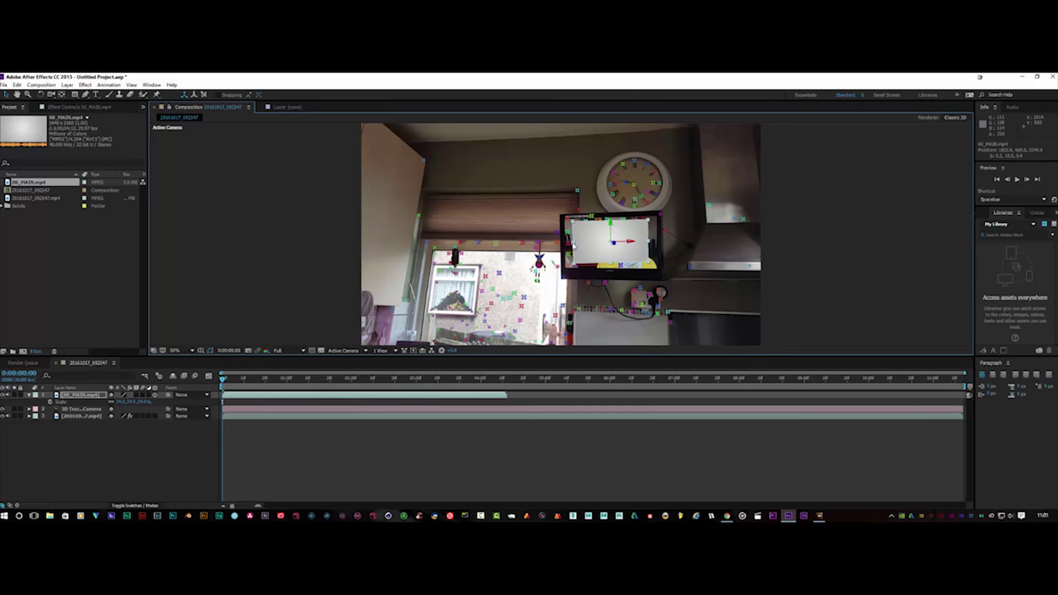
pyautogui.moveTo(573, 246); pyautogui.dragTo(563, 245)
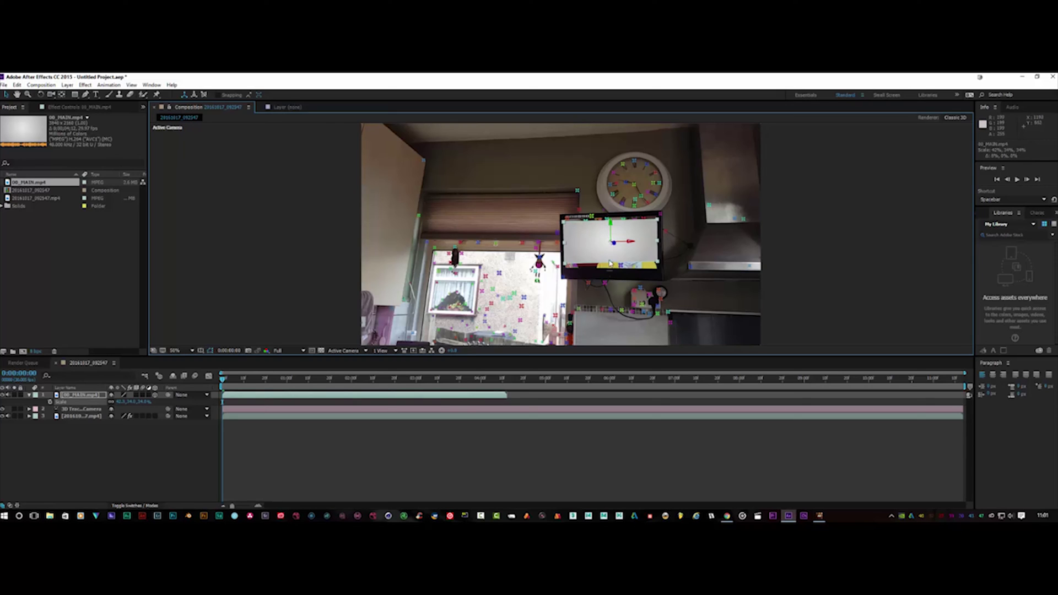
pyautogui.moveTo(611, 268); pyautogui.dragTo(612, 272)
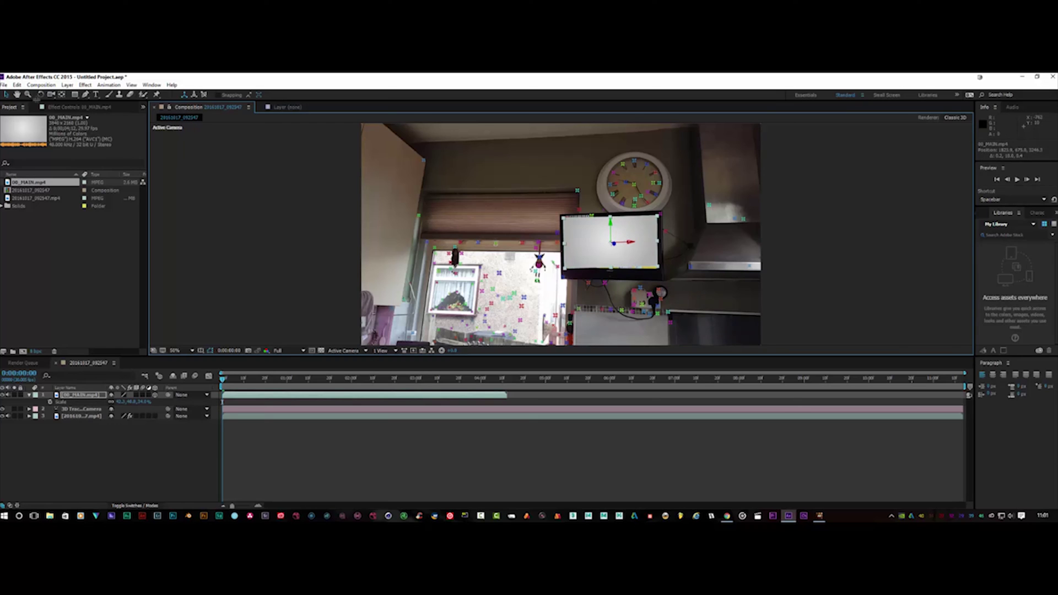
# - Re-tilt the title layer to the TV's angle and lower it slightly
pyautogui.click(40, 95)
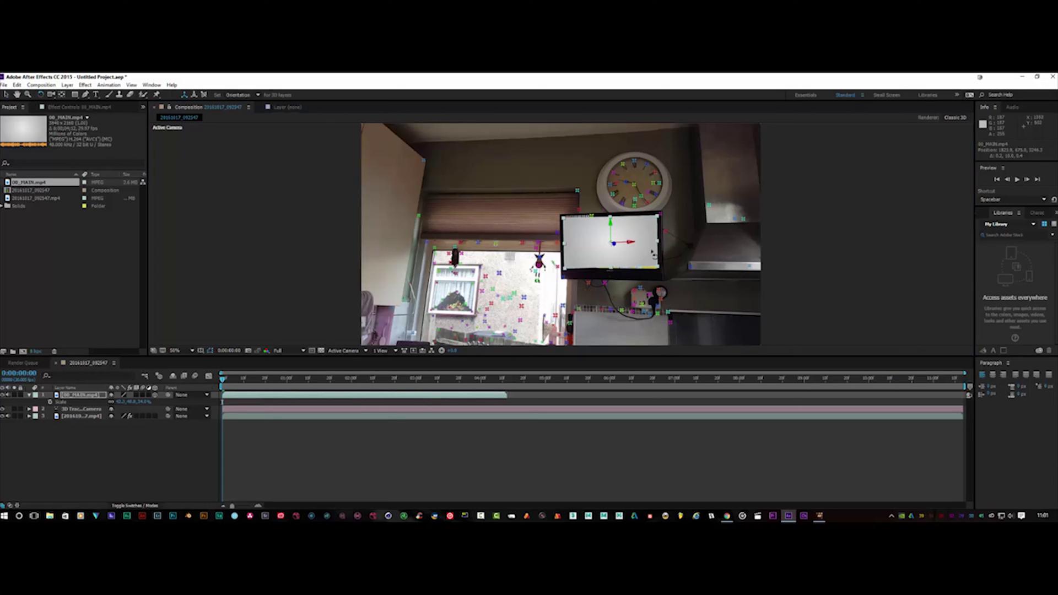
pyautogui.moveTo(657, 267); pyautogui.dragTo(656, 269)
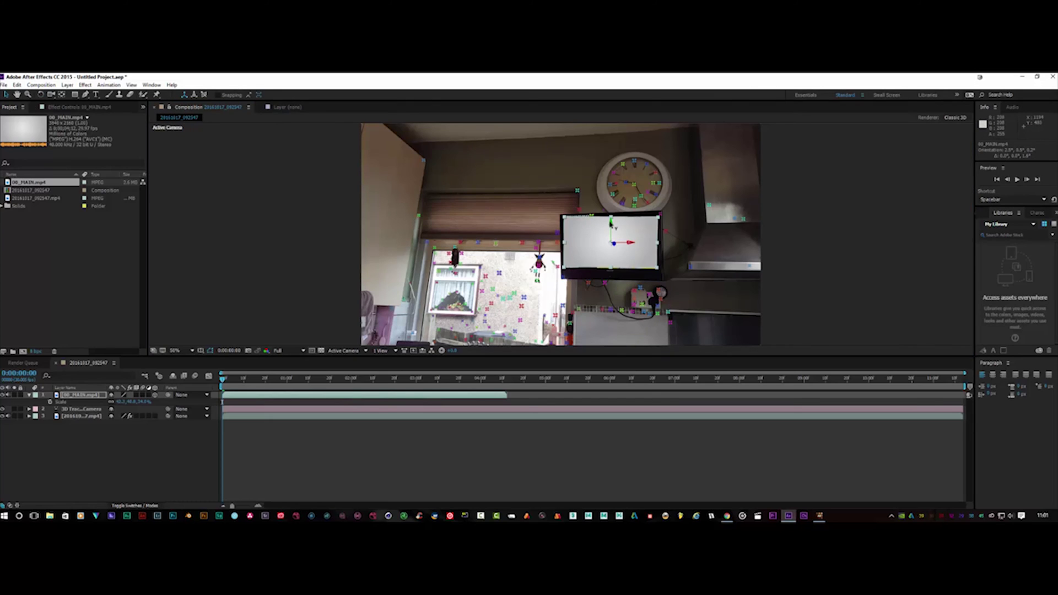
pyautogui.moveTo(611, 223); pyautogui.dragTo(610, 226)
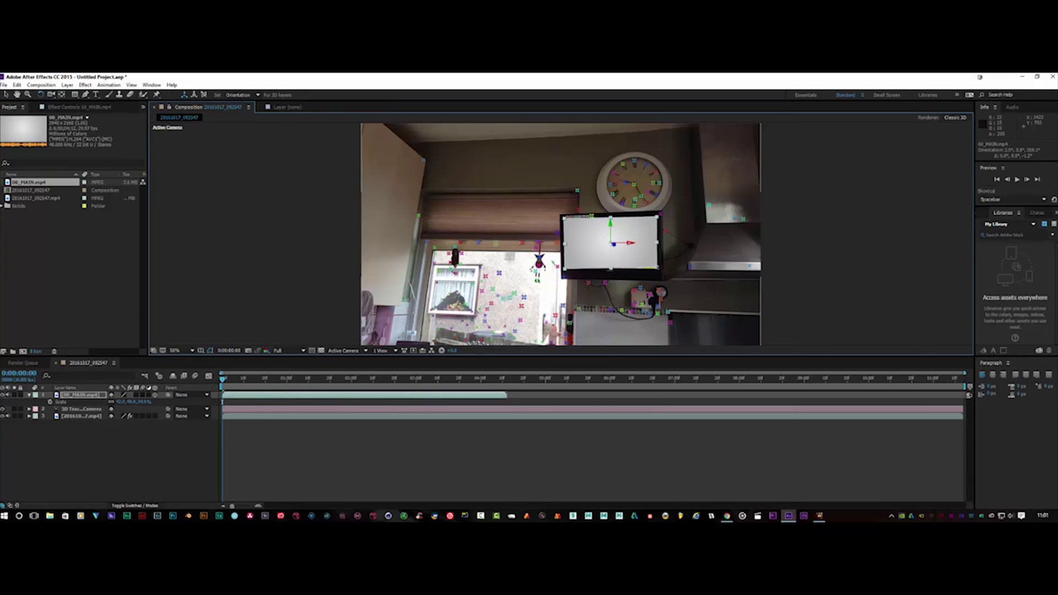
pyautogui.click(5, 94)
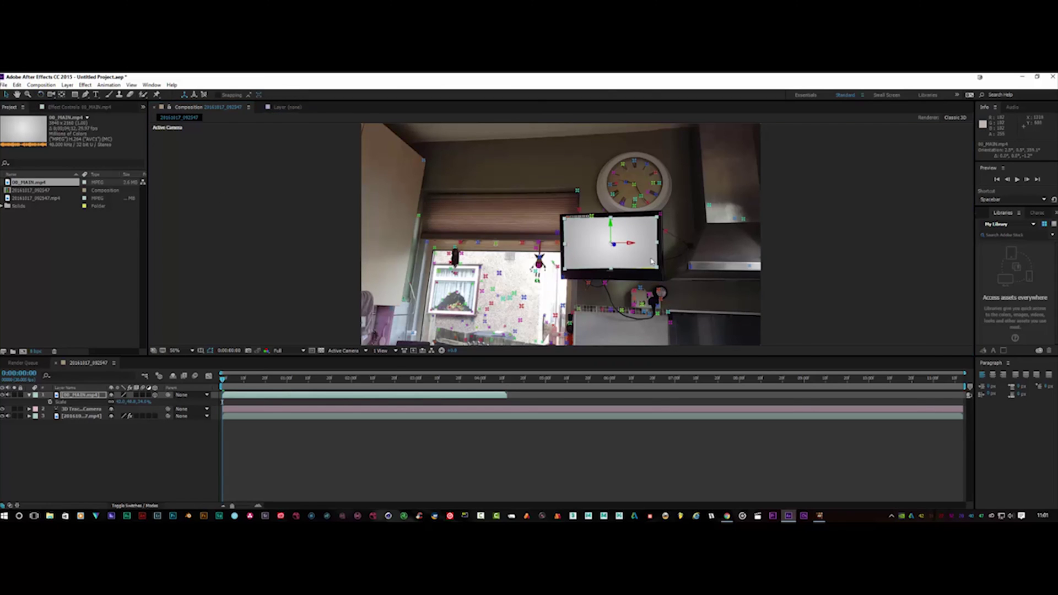
# - Nudge the title layer over the TV, deselect it, and play a preview
pyautogui.moveTo(645, 258); pyautogui.dragTo(646, 259)
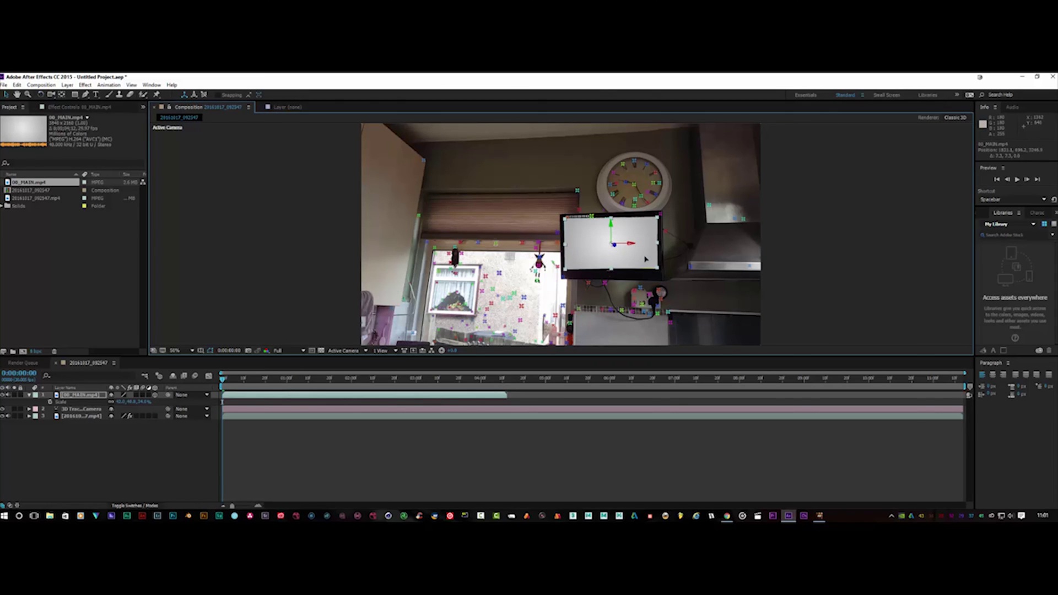
pyautogui.click(301, 298)
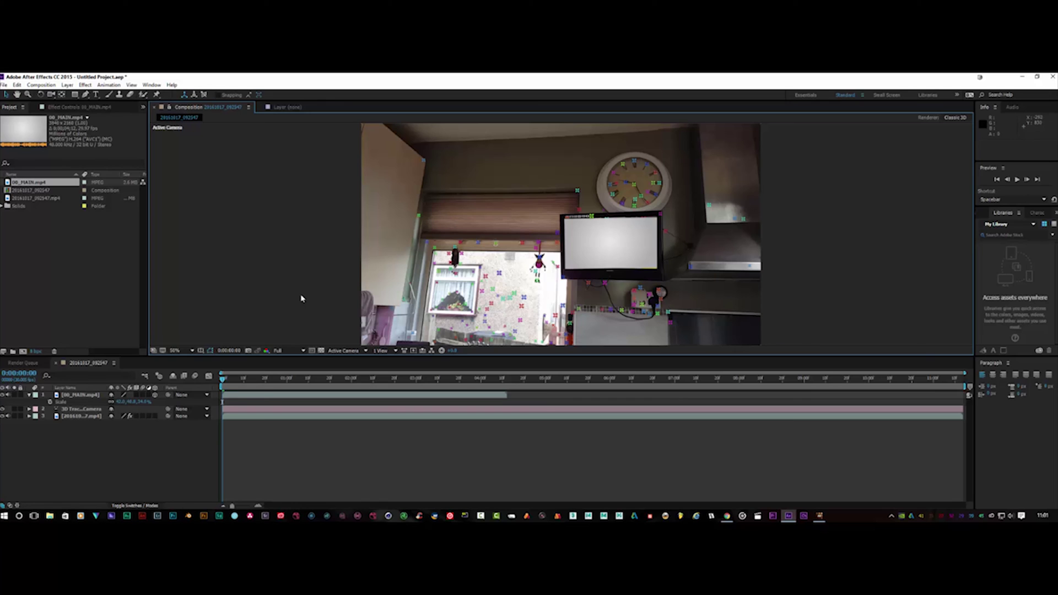
pyautogui.click(1017, 179)
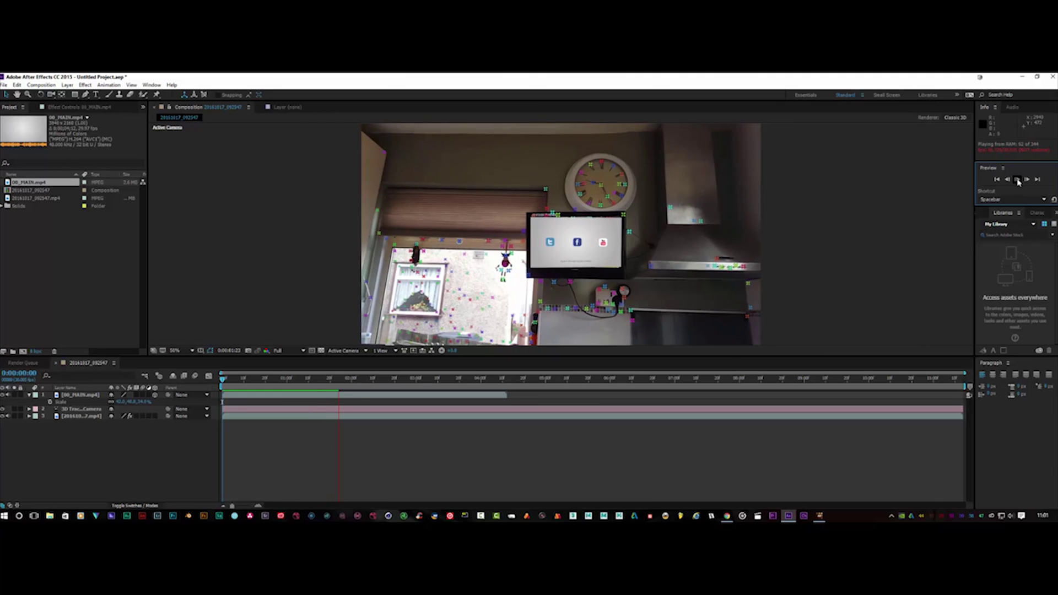
# - Stop the preview and shrink the 00_MAIN.mp4 layer from 42% to 41% scale
pyautogui.click(1016, 179)
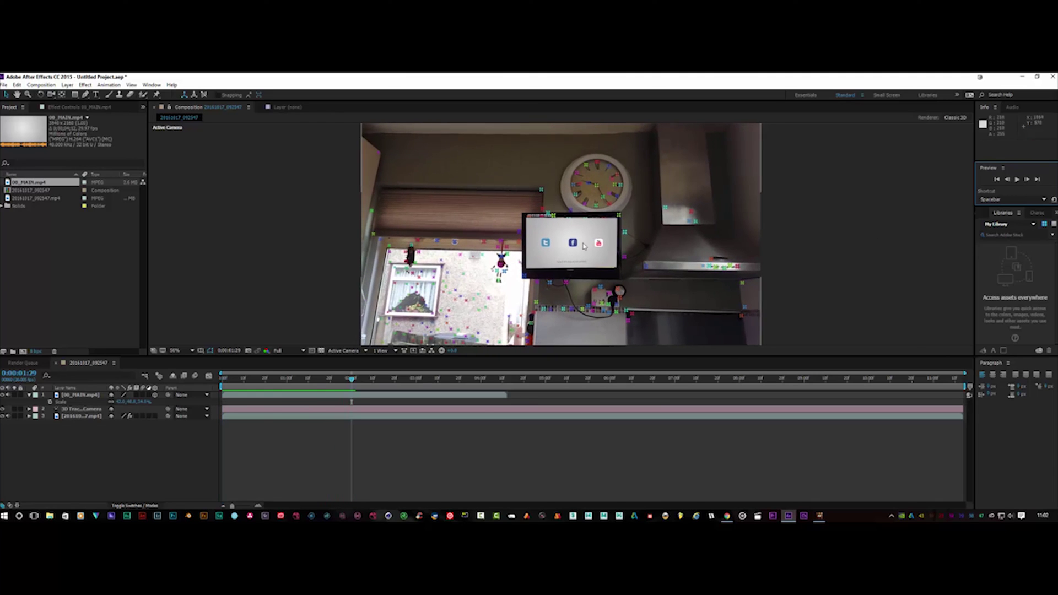
pyautogui.click(80, 395)
pyautogui.click(574, 220)
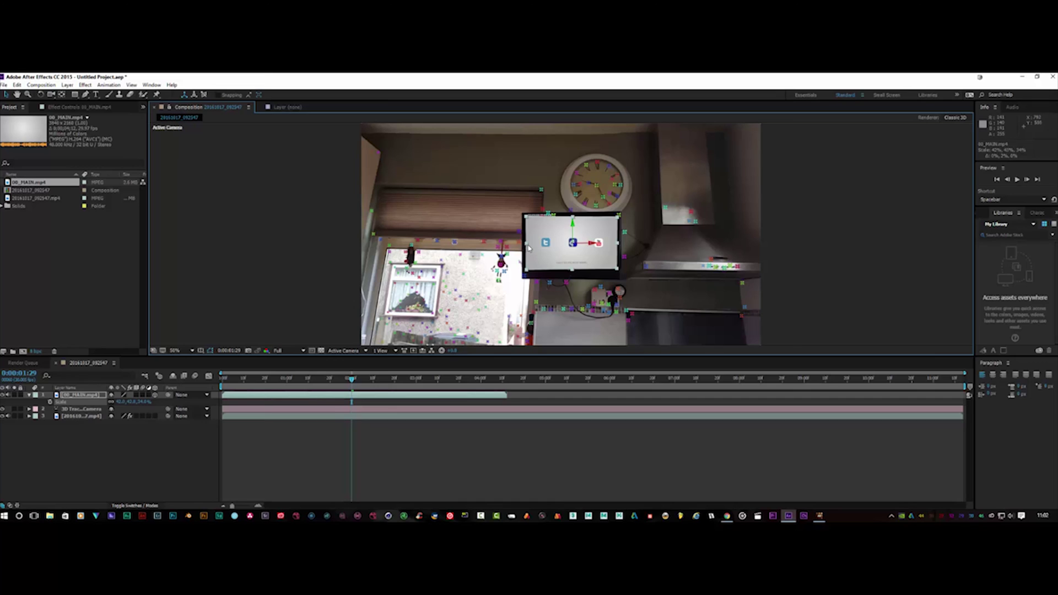
pyautogui.moveTo(528, 247); pyautogui.dragTo(527, 246)
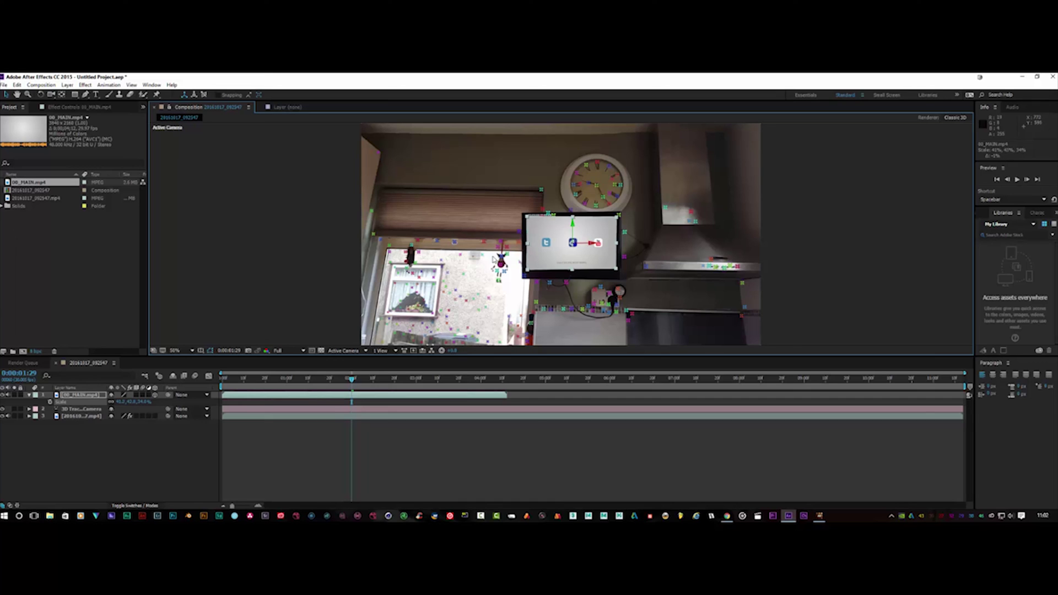
pyautogui.click(315, 280)
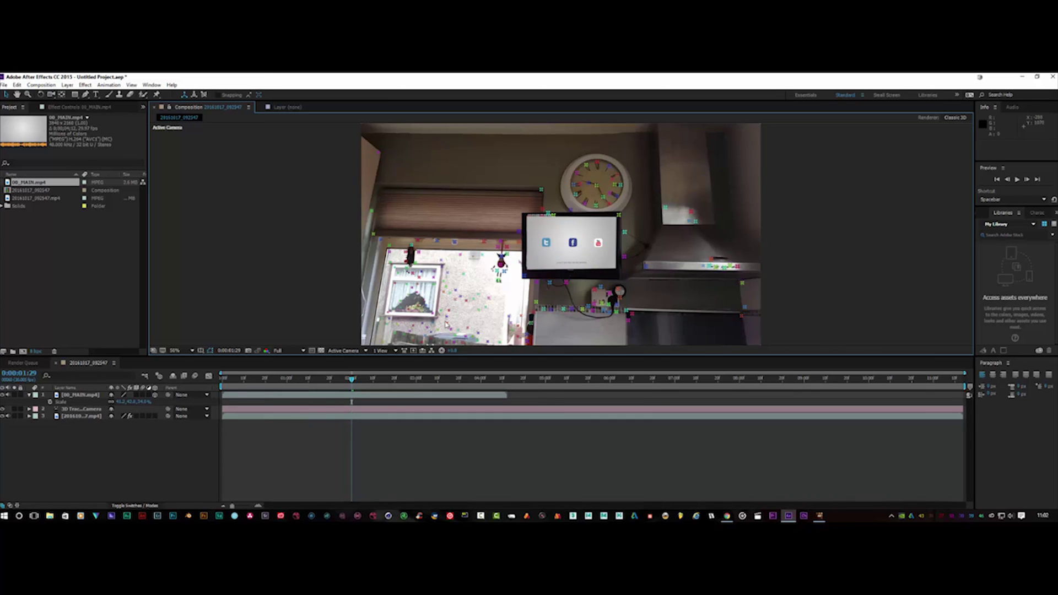
# - Shrink the title layer slightly more to fit the TV, then replay the preview from 0:00:00:00
pyautogui.click(536, 236)
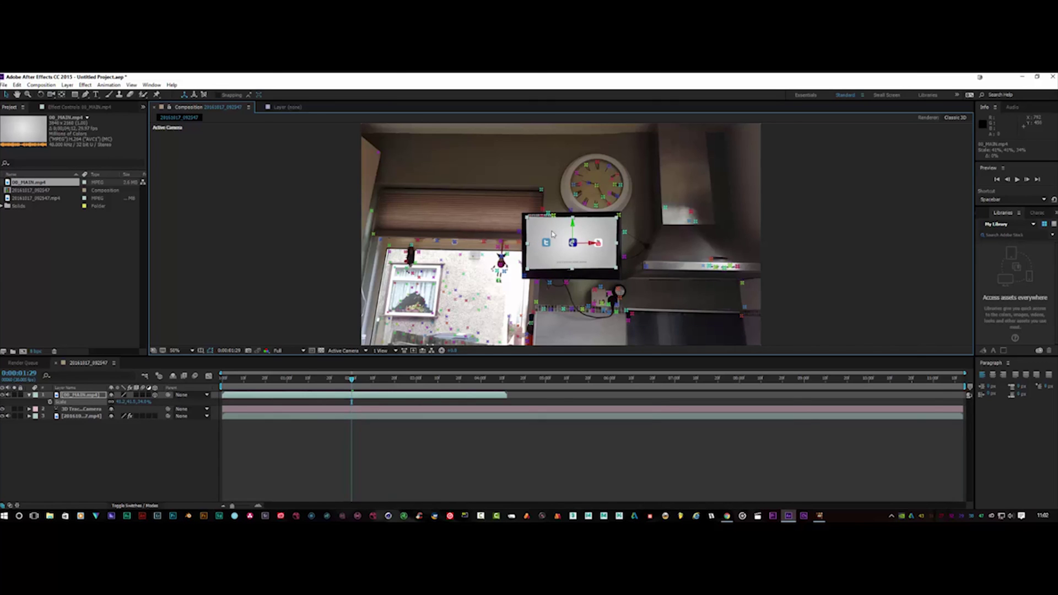
pyautogui.moveTo(617, 220); pyautogui.dragTo(615, 216)
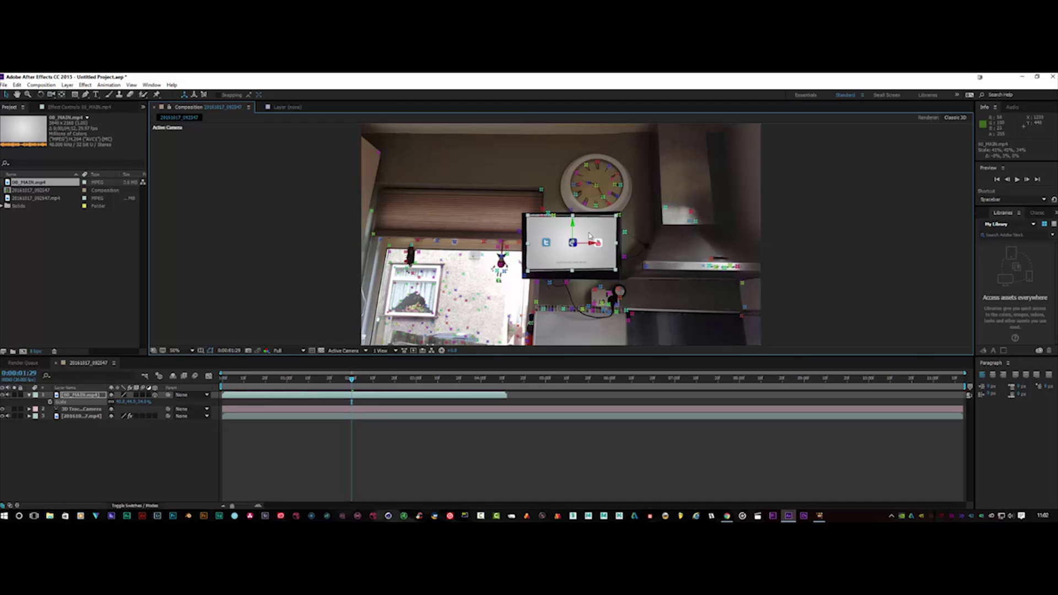
pyautogui.click(84, 396)
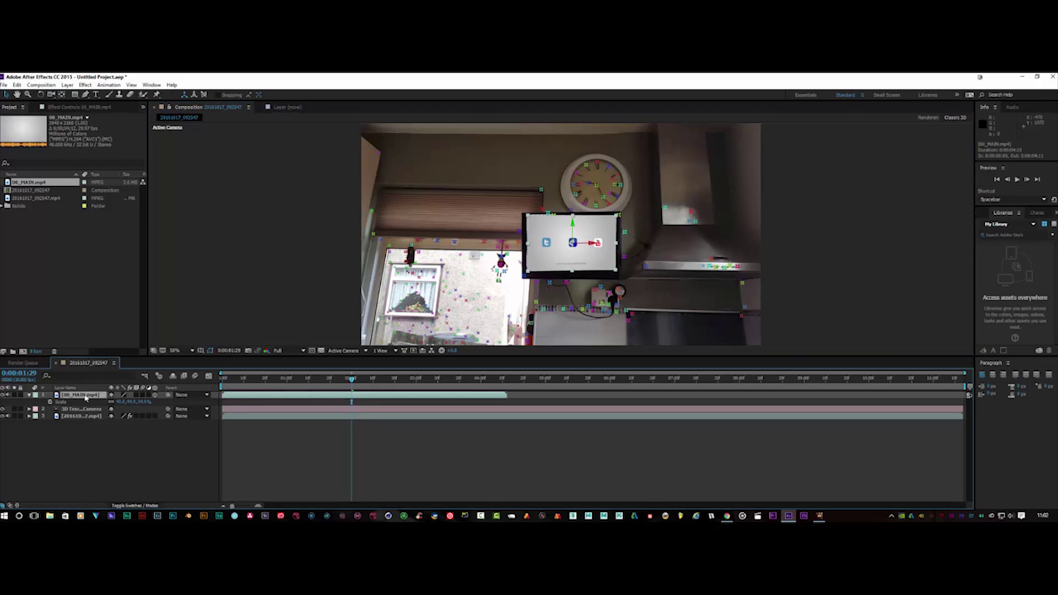
pyautogui.moveTo(351, 380); pyautogui.dragTo(222, 380)
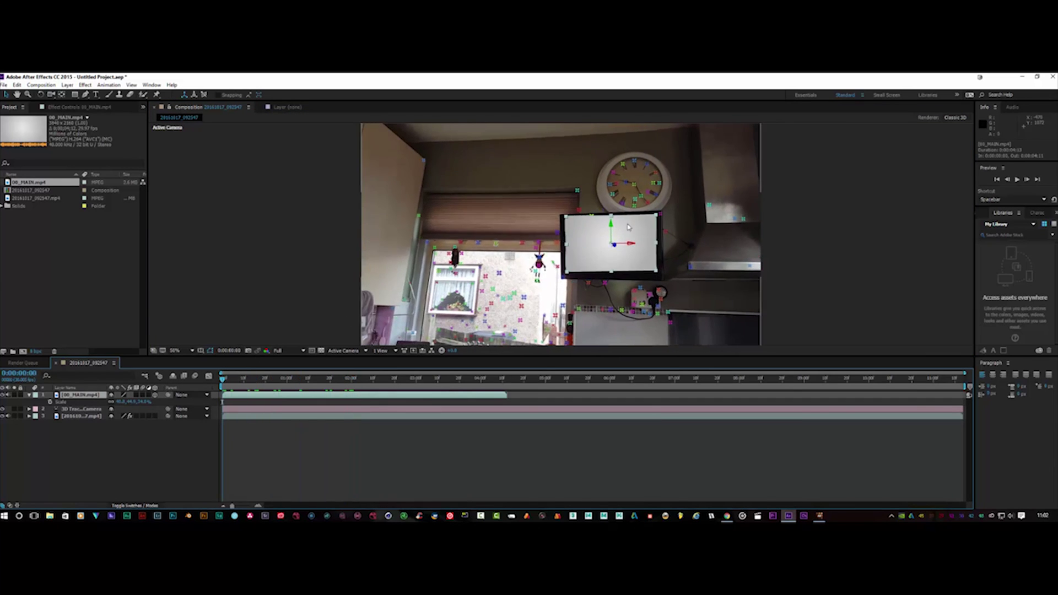
pyautogui.click(1017, 180)
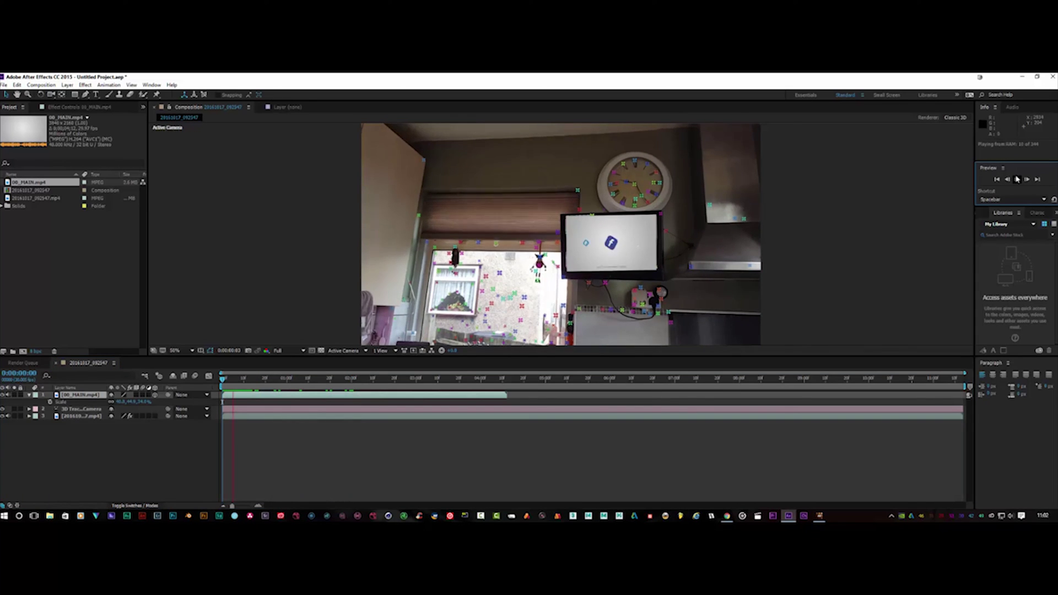